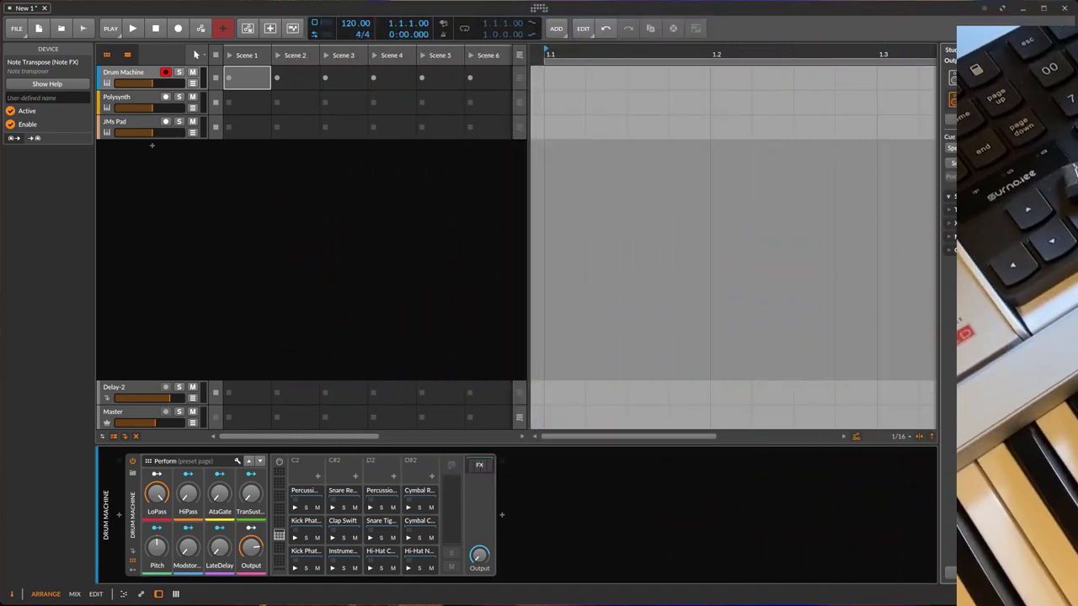
Open Settings > Controllers and remove the existing Generic Gamepad controller
left_click(538, 8)
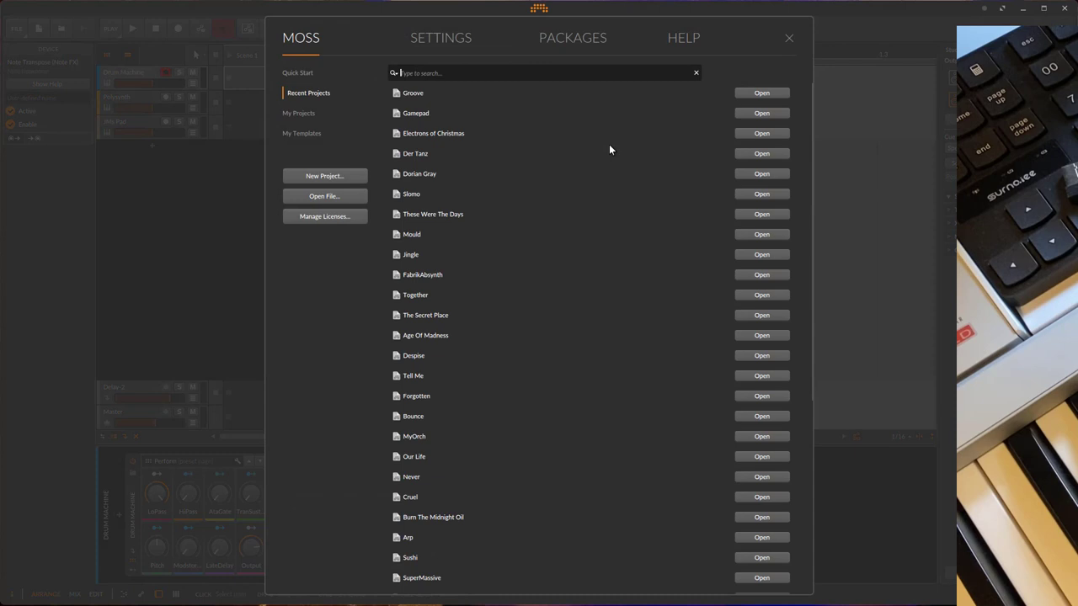
left_click(441, 38)
left_click(300, 154)
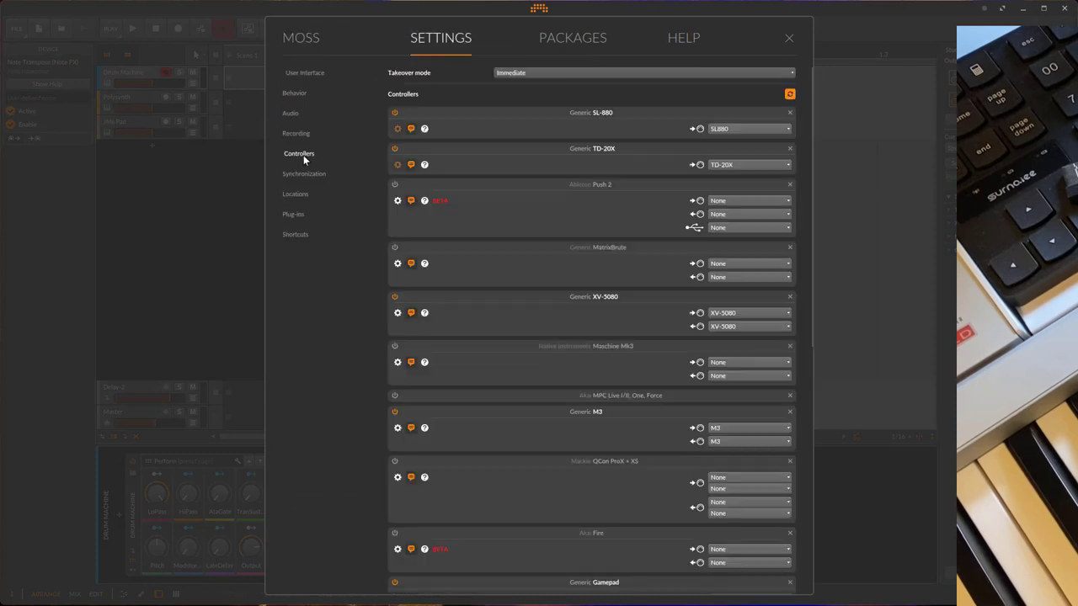
scroll(697, 417, "down", 8)
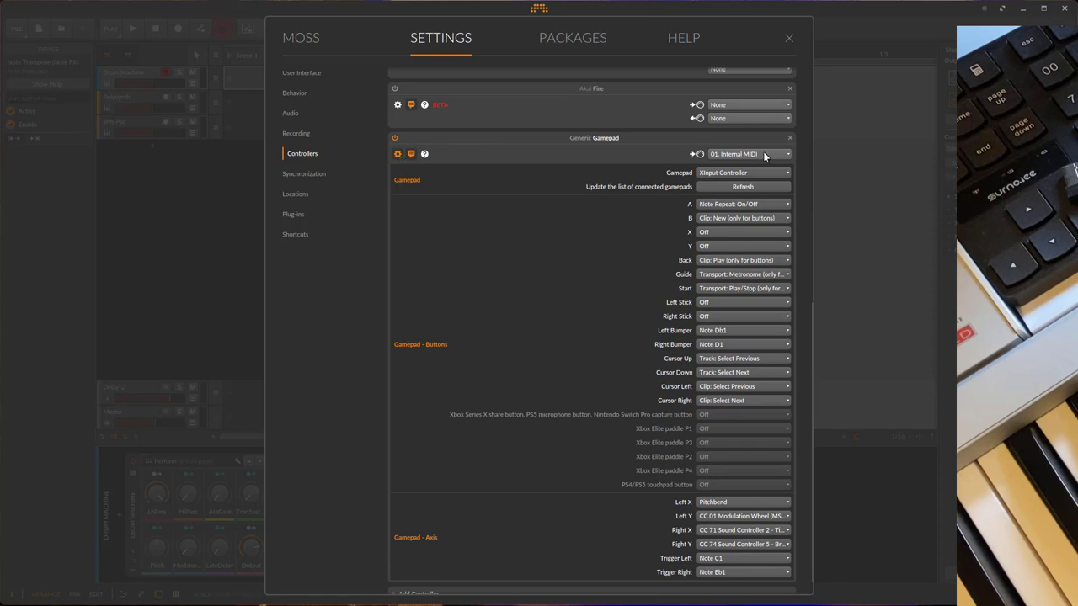
left_click(789, 138)
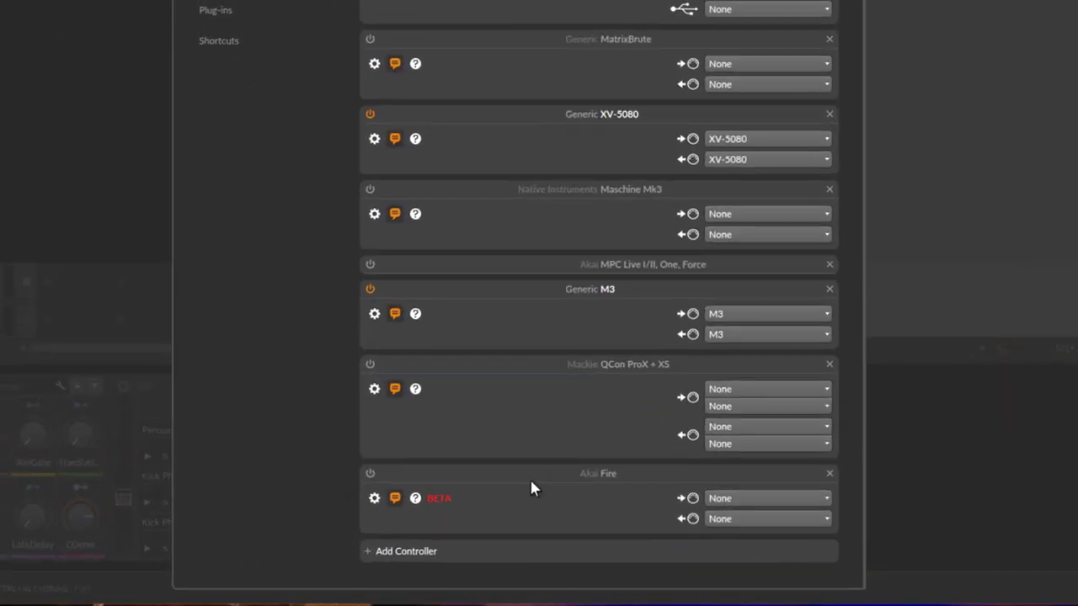
Add a new Generic > Gamepad controller
left_click(423, 548)
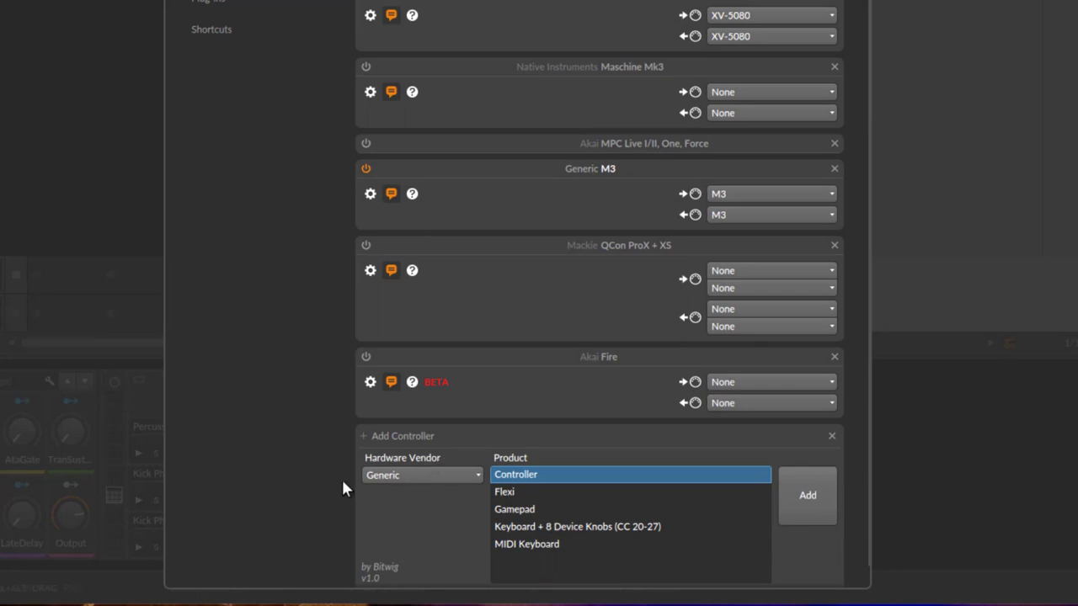
left_click(533, 511)
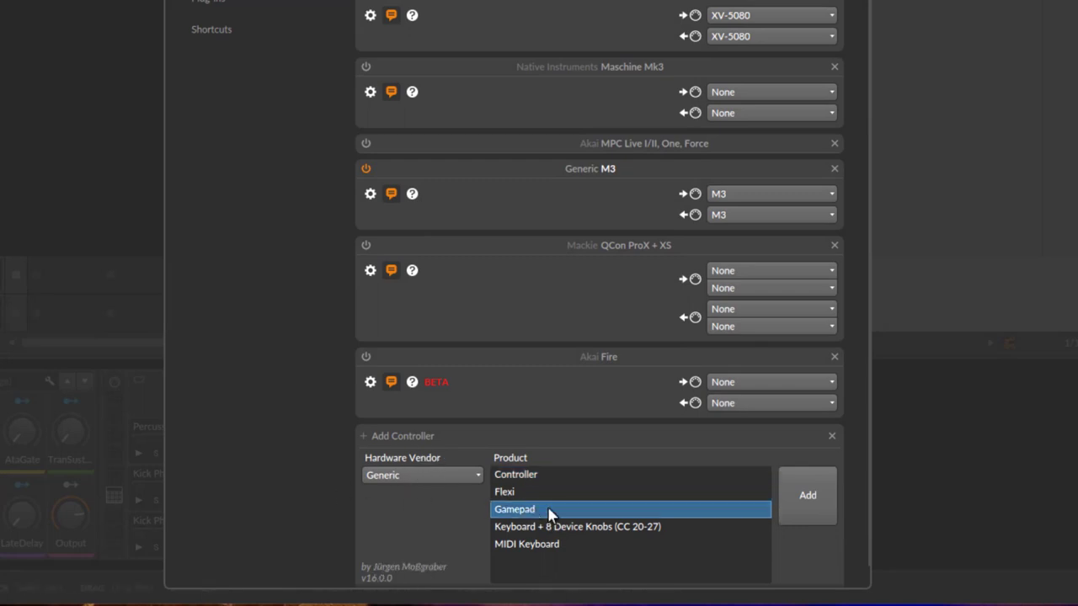
left_click(804, 496)
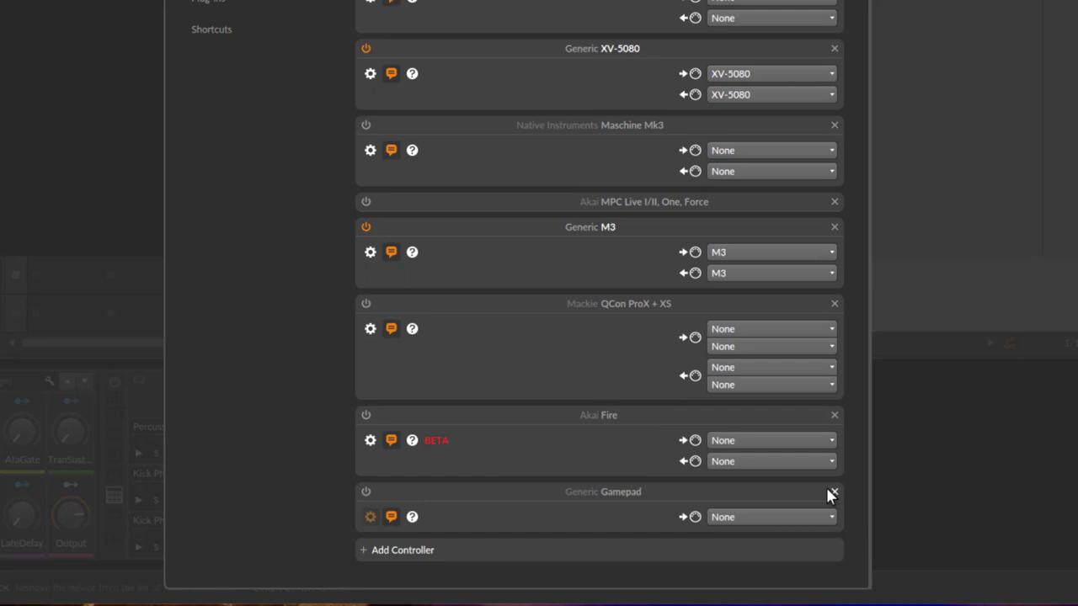
Set the Gamepad's MIDI port to 01. Internal MIDI and its gamepad to XInput Controller
left_click(745, 515)
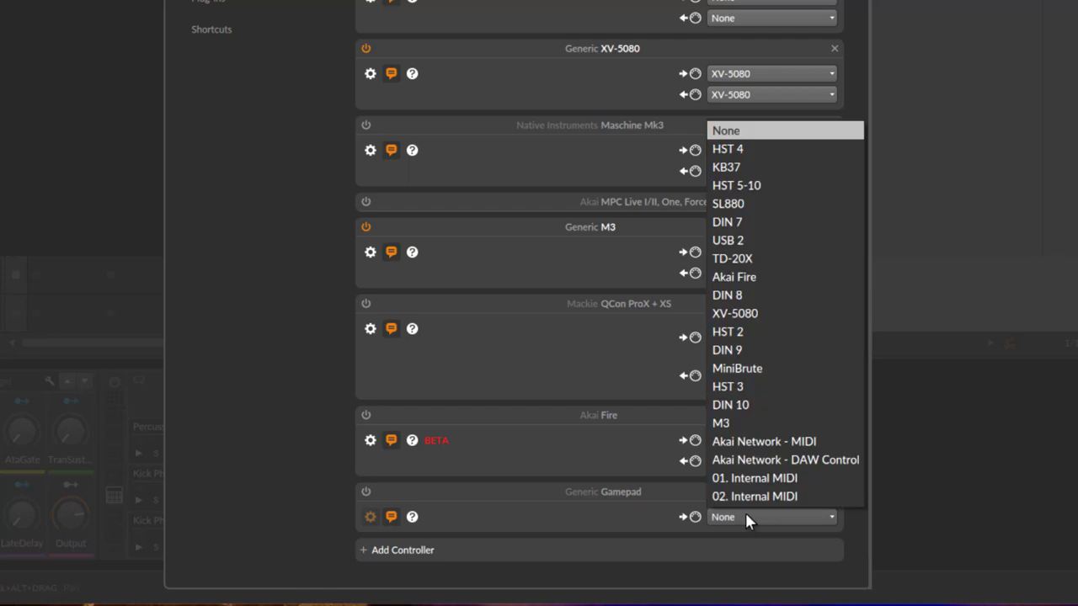
left_click(834, 480)
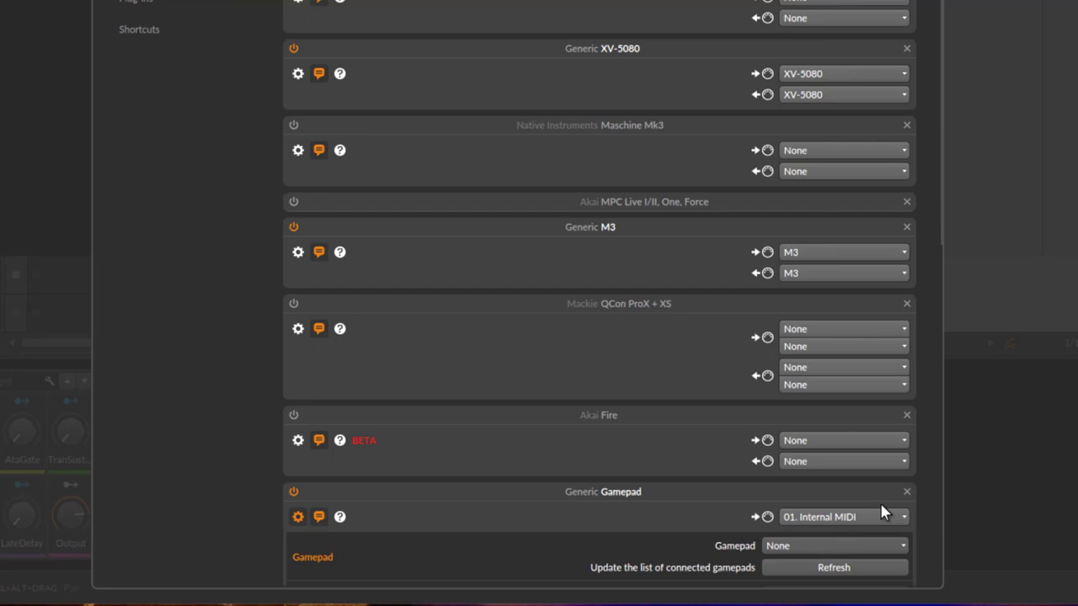
scroll(722, 169, "down", 5)
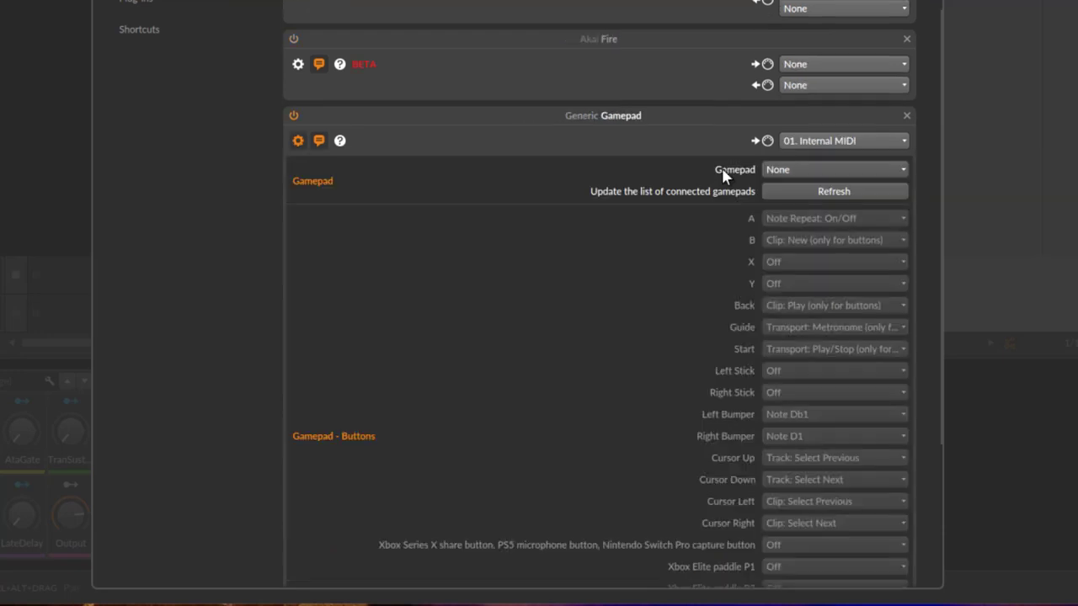
left_click(842, 169)
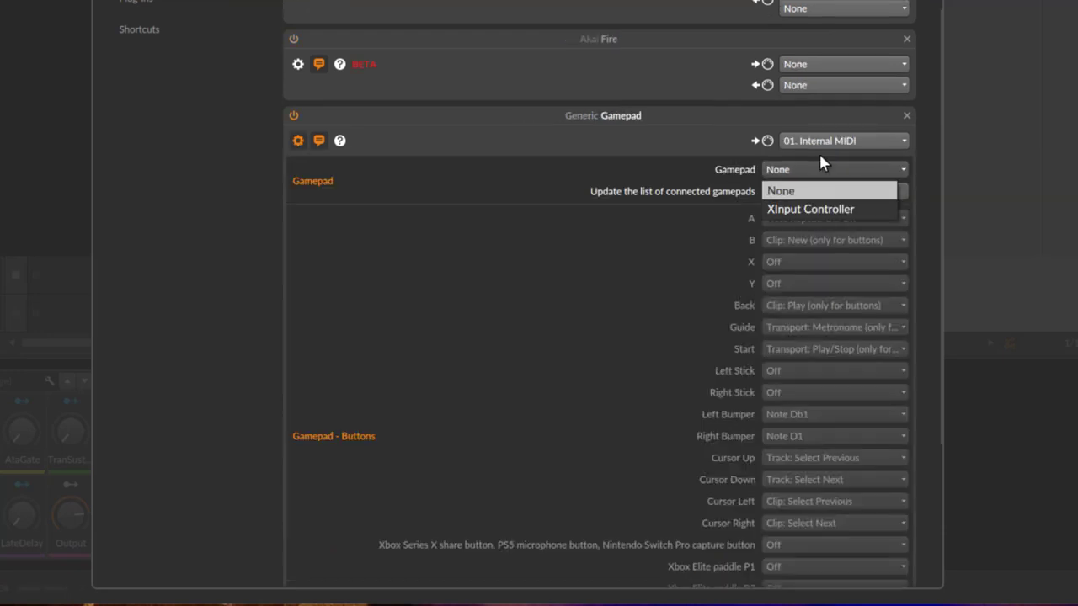
left_click(663, 168)
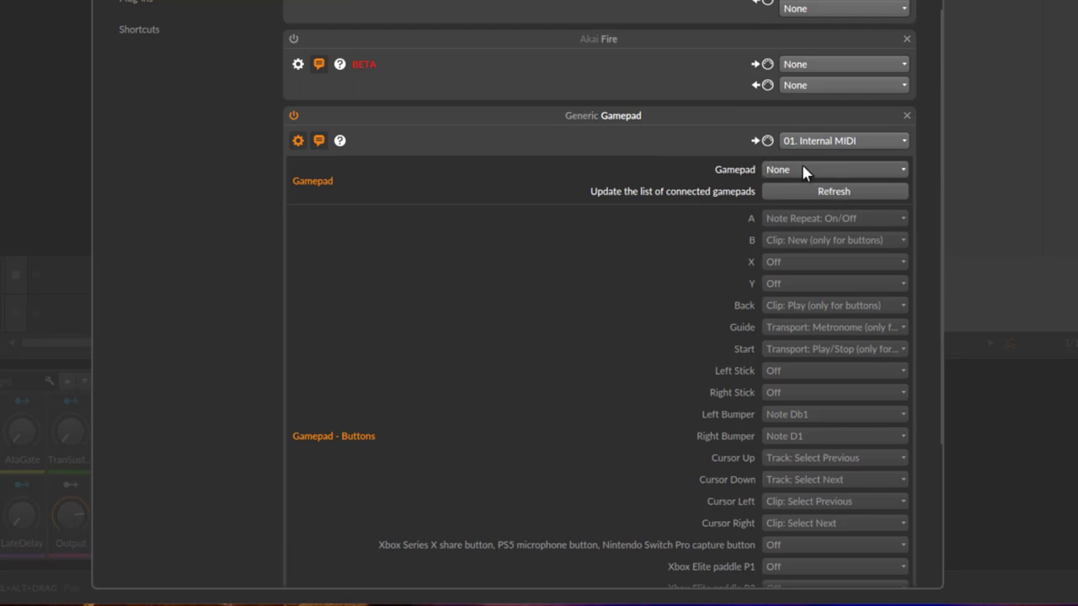
left_click(858, 169)
left_click(829, 209)
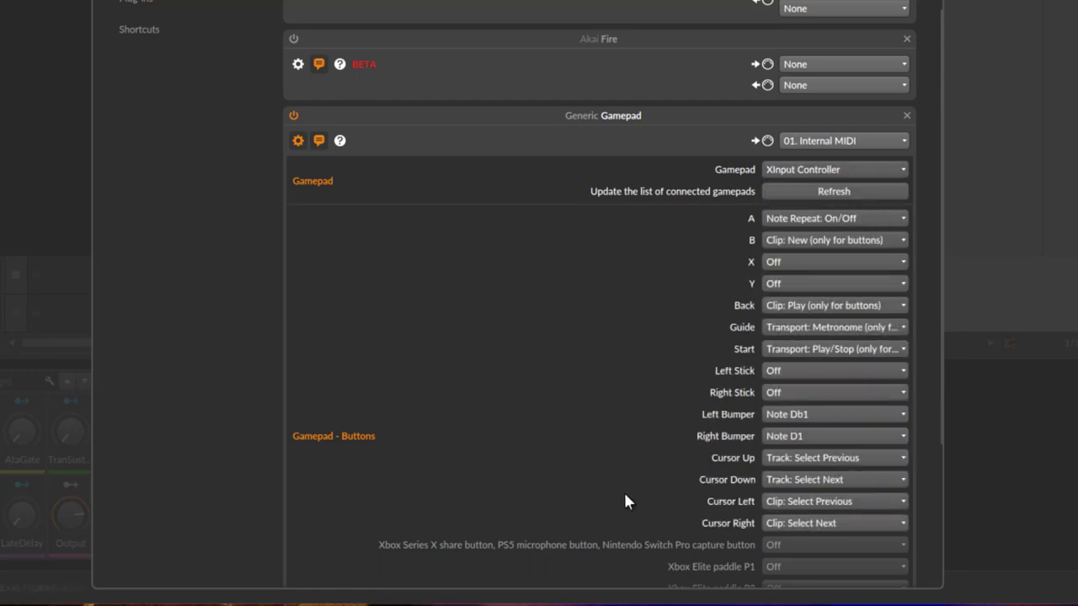
scroll(627, 497, "down", 6)
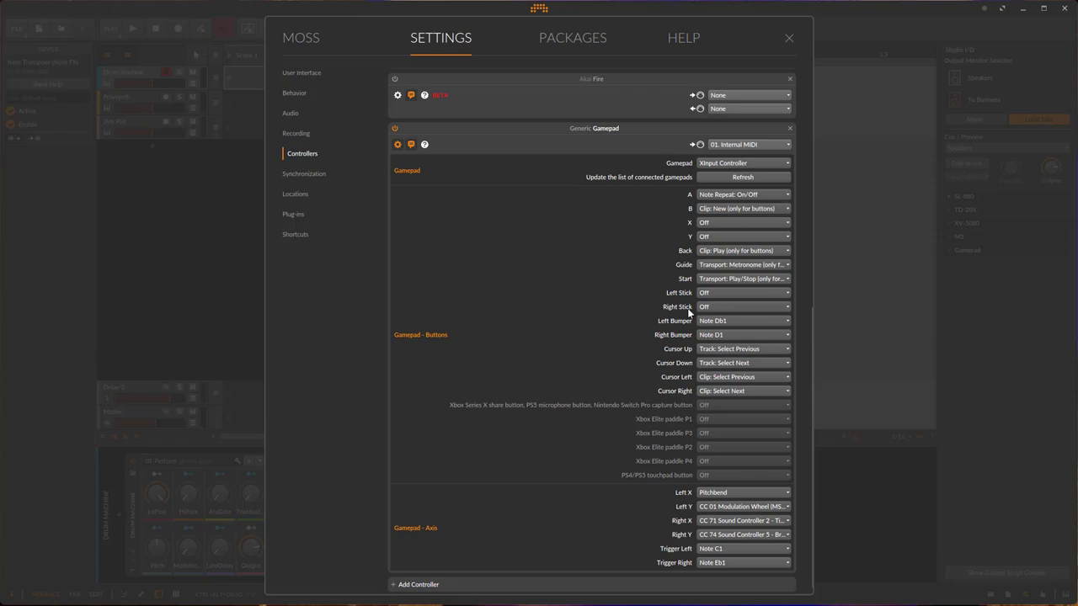
left_click(757, 292)
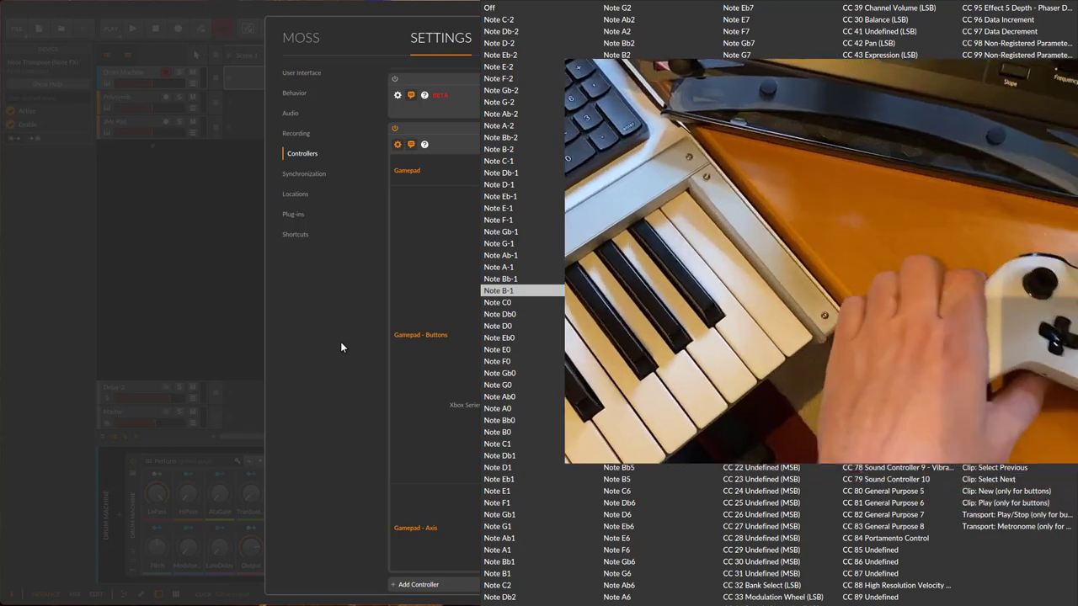
left_click(341, 347)
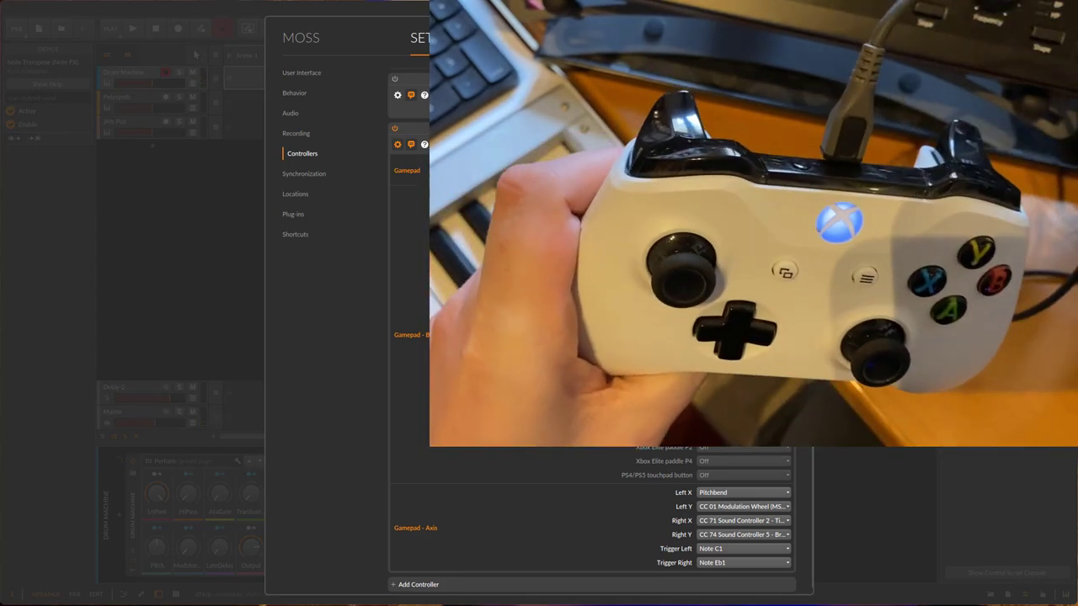
Close the controller settings, audition a drum pad, and move track selection between Polysynth and JMs Pad
key("Escape")
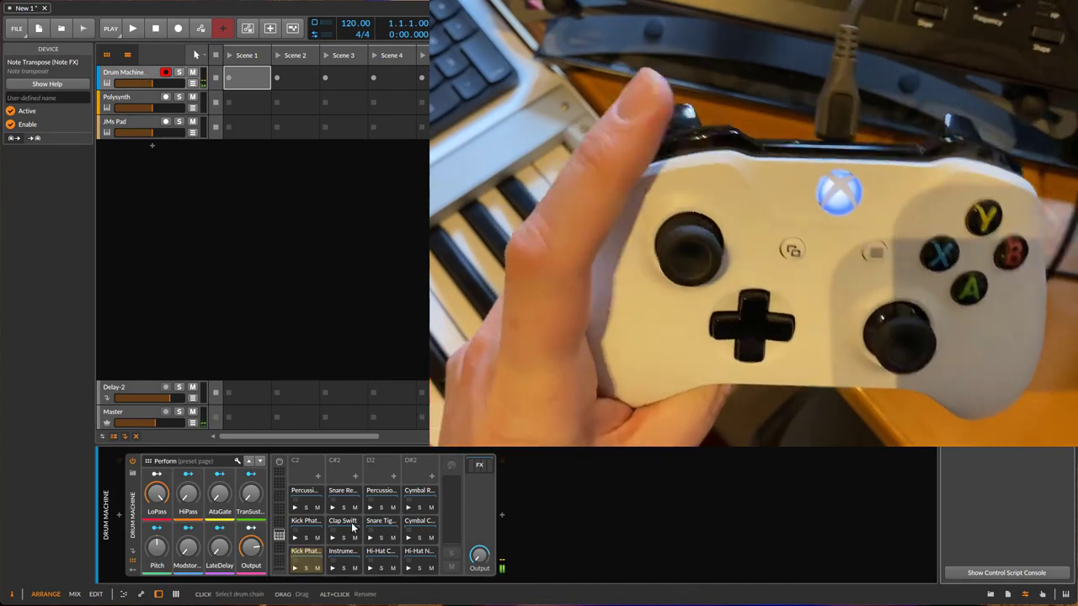
left_click(333, 570)
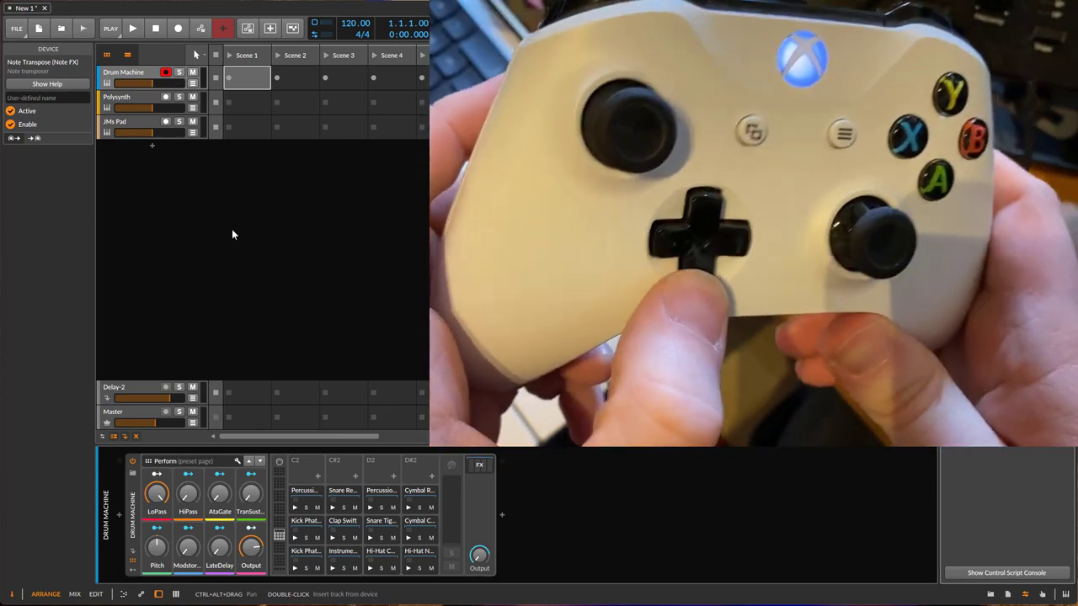
key("Down")
key("Down")
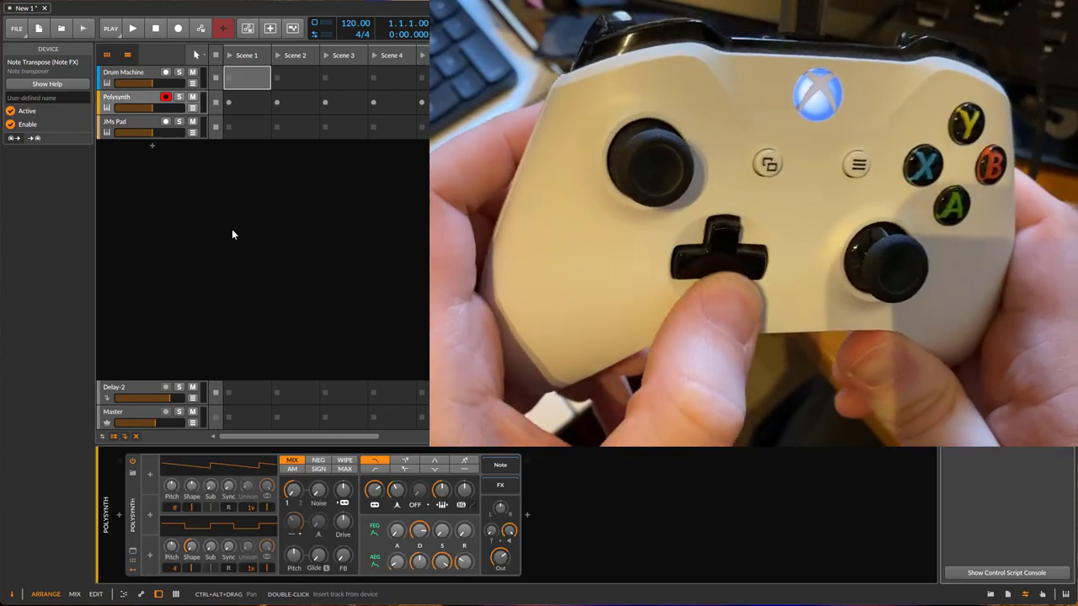
key("Up")
key("Up")
key("Down")
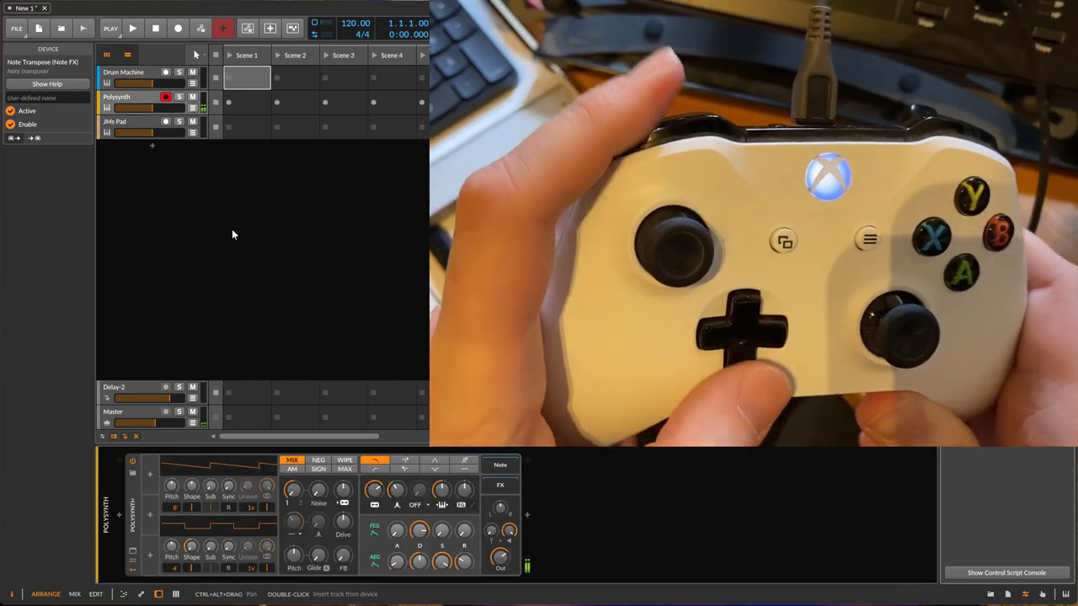
key("Down")
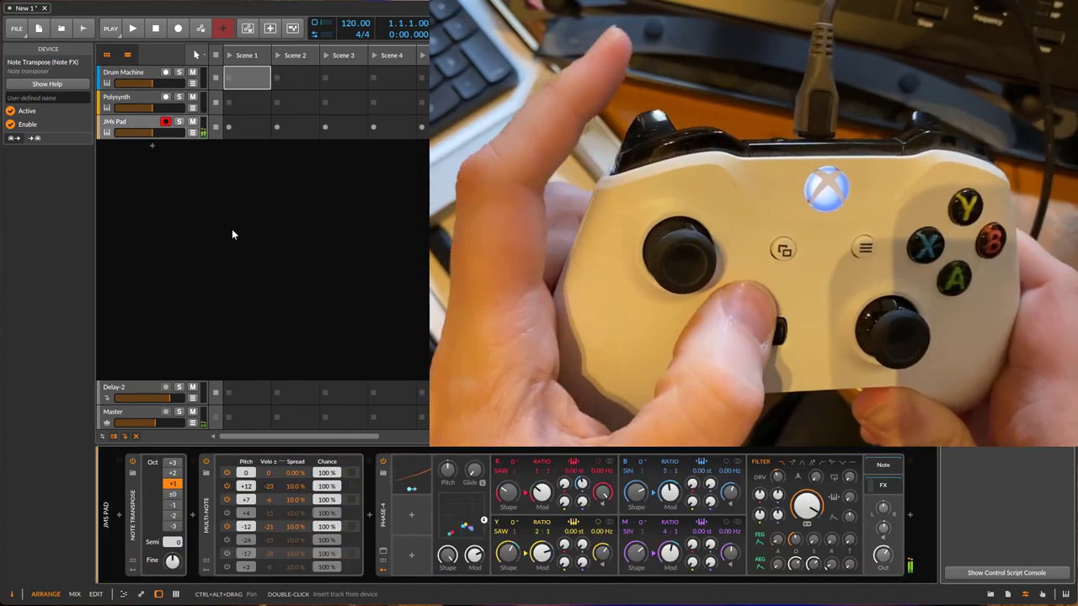
key("Up")
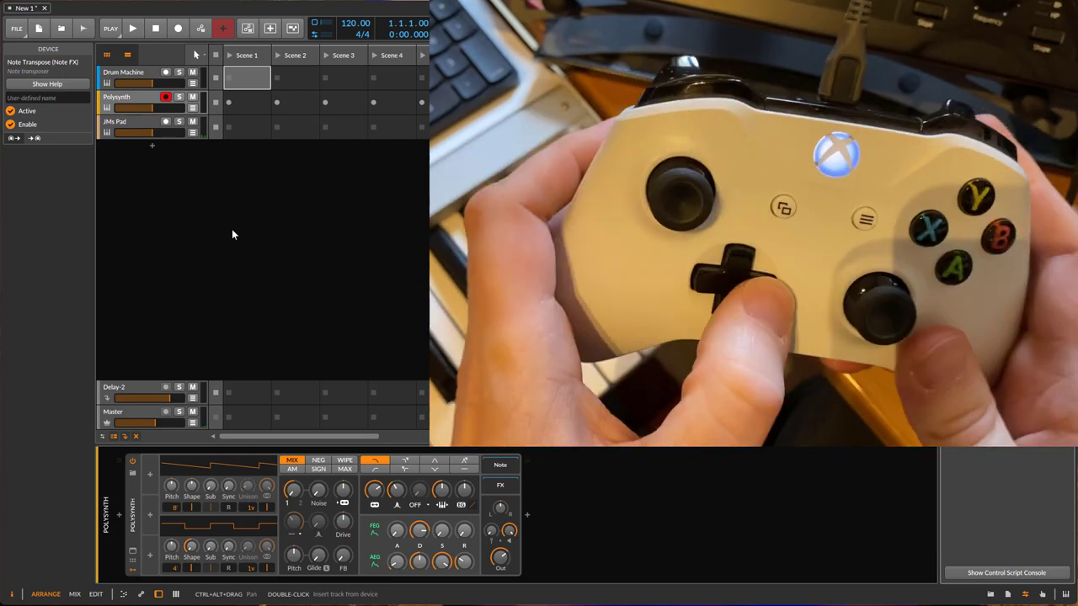
Step the clip-slot focus along Polysynth's scenes back to Scene 1, then up to Drum Machine
key("Down")
key("Right")
key("Right")
key("Right")
key("Left")
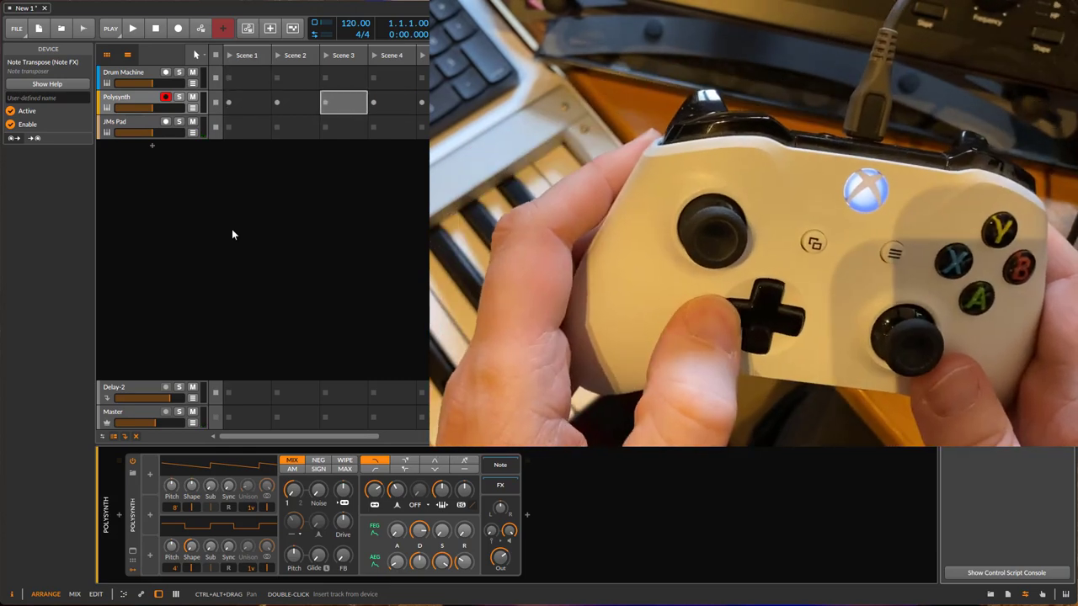
key("Left")
key("Left")
key("Up")
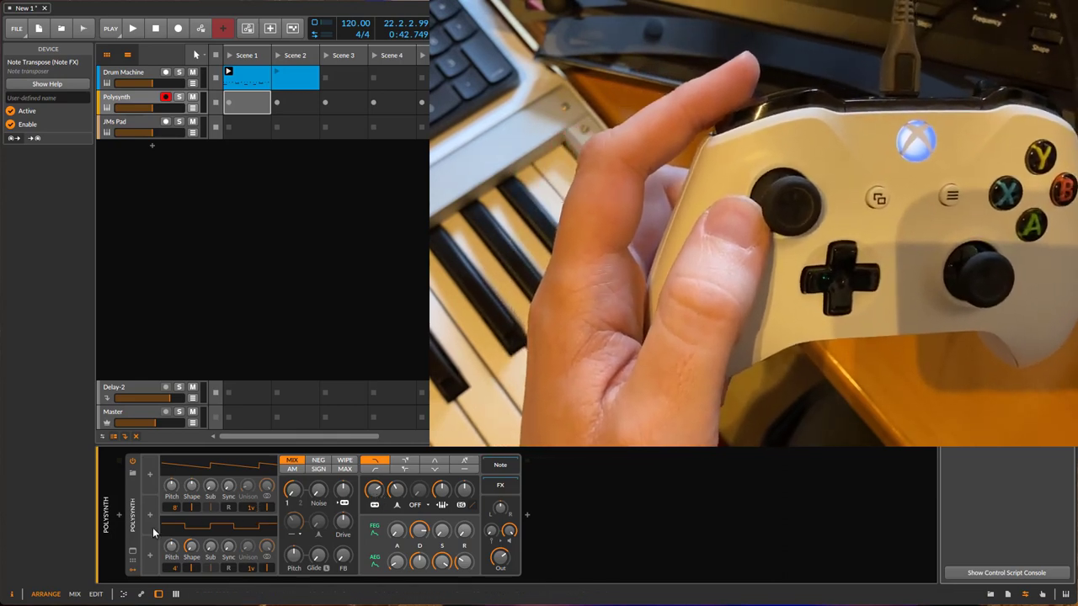
Open the modulator browser from the Polysynth device's + modulator slot
left_click(148, 478)
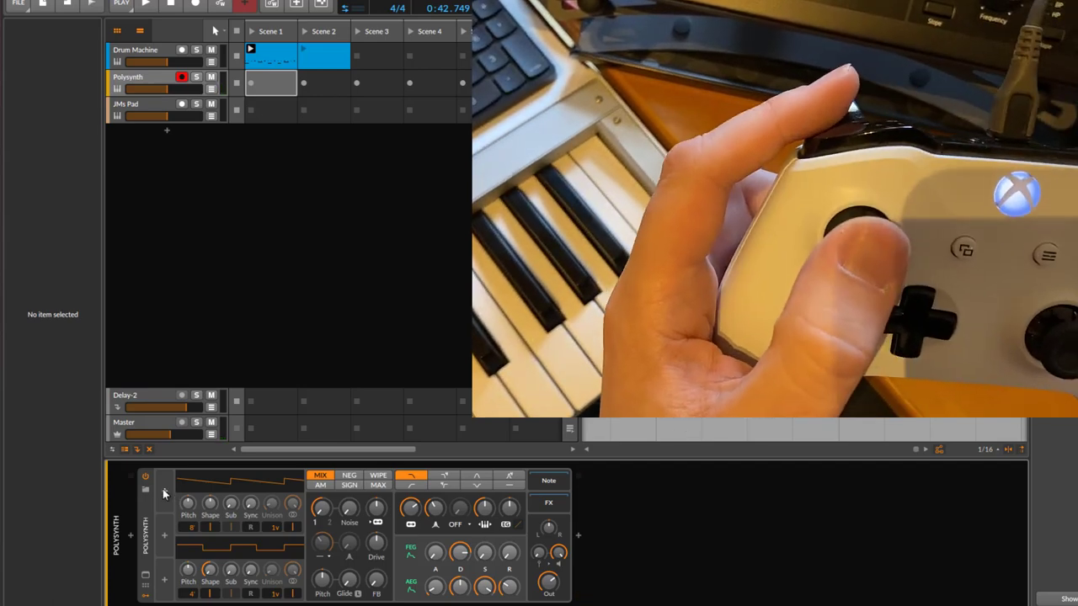
Add a MIDI modulator to Polysynth by searching 'midi'
left_click(164, 492)
type("mi")
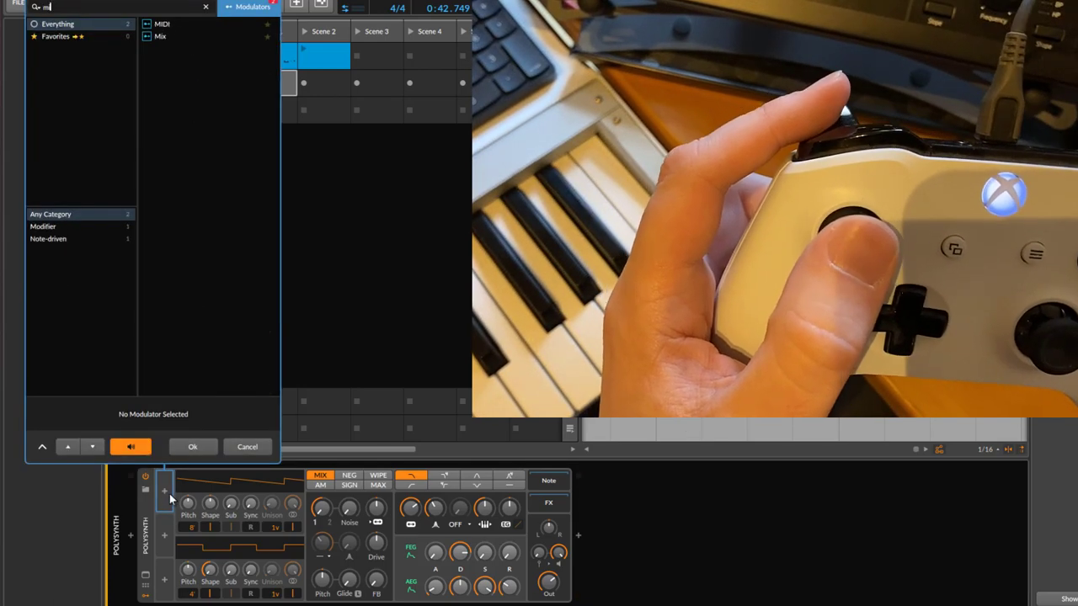
type("di")
key("Down")
key("Return")
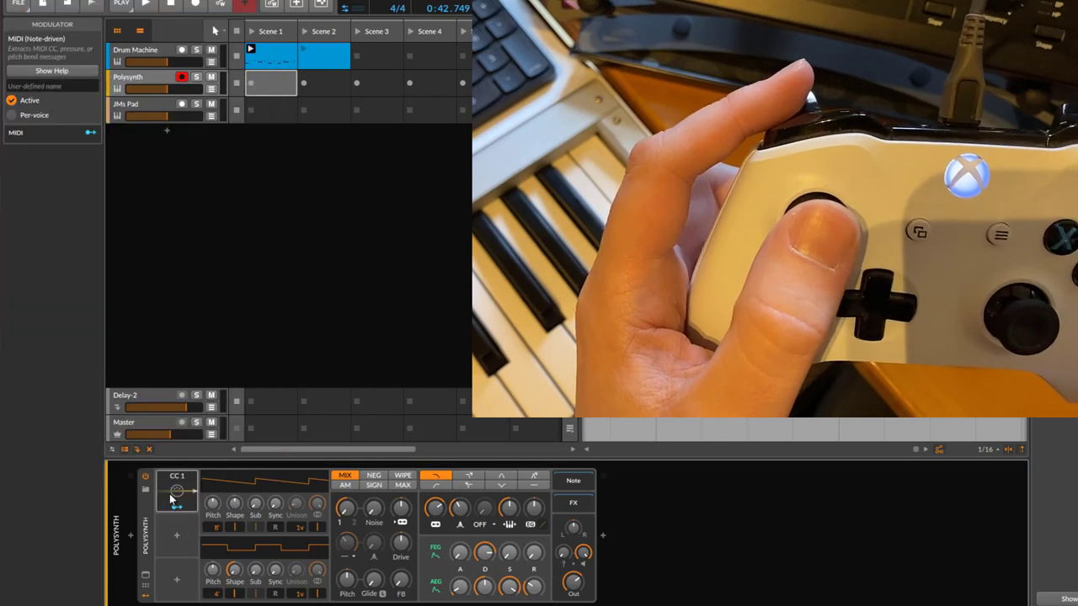
Add a Classic LFO modulator to Polysynth
left_click(176, 537)
type("l")
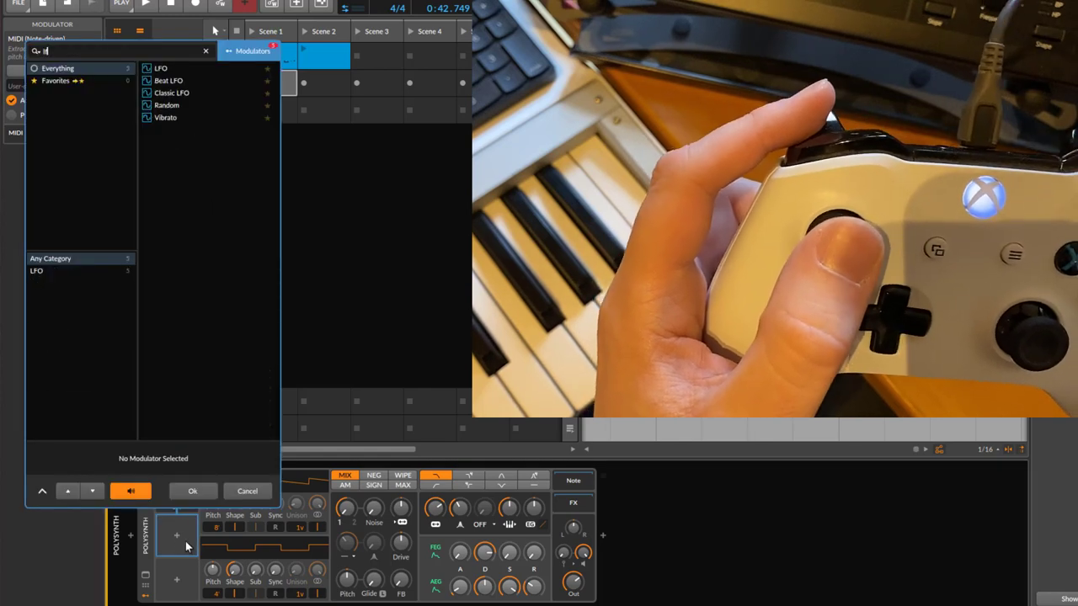
type("f")
key("Down")
key("Down")
key("Down")
key("Return")
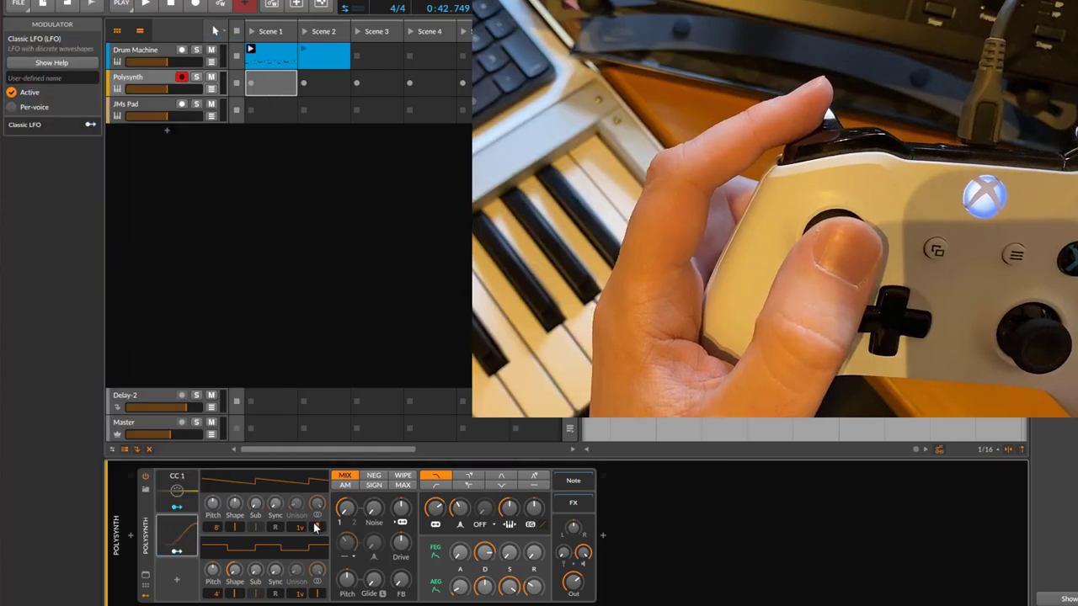
Map the LFO to OSC1 and OSC2 pitch, rate about 10.9 Hz, with CC 1 controlling its amount
left_click(177, 552)
left_click_drag(213, 504, 212, 490)
left_click(202, 587)
left_click_drag(215, 574, 215, 552)
left_click(187, 548)
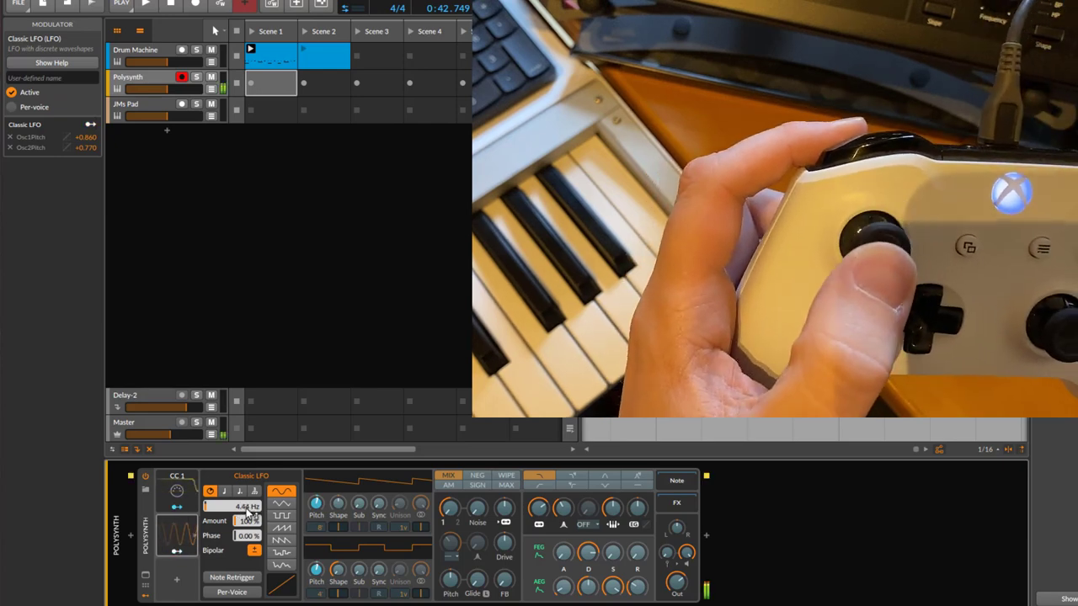
left_click_drag(253, 511, 253, 488)
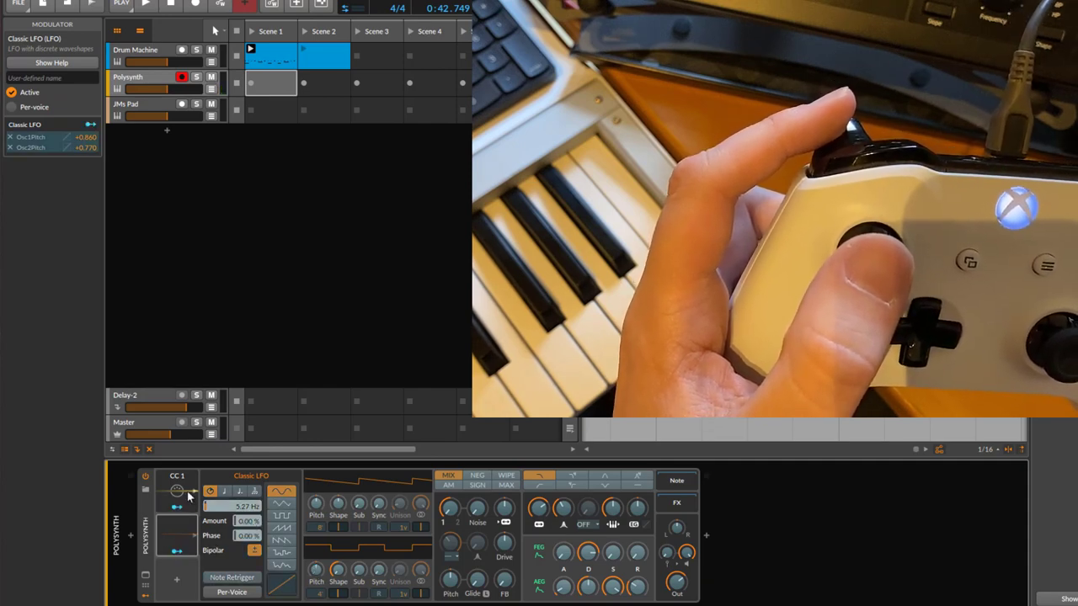
left_click_drag(245, 525, 245, 509)
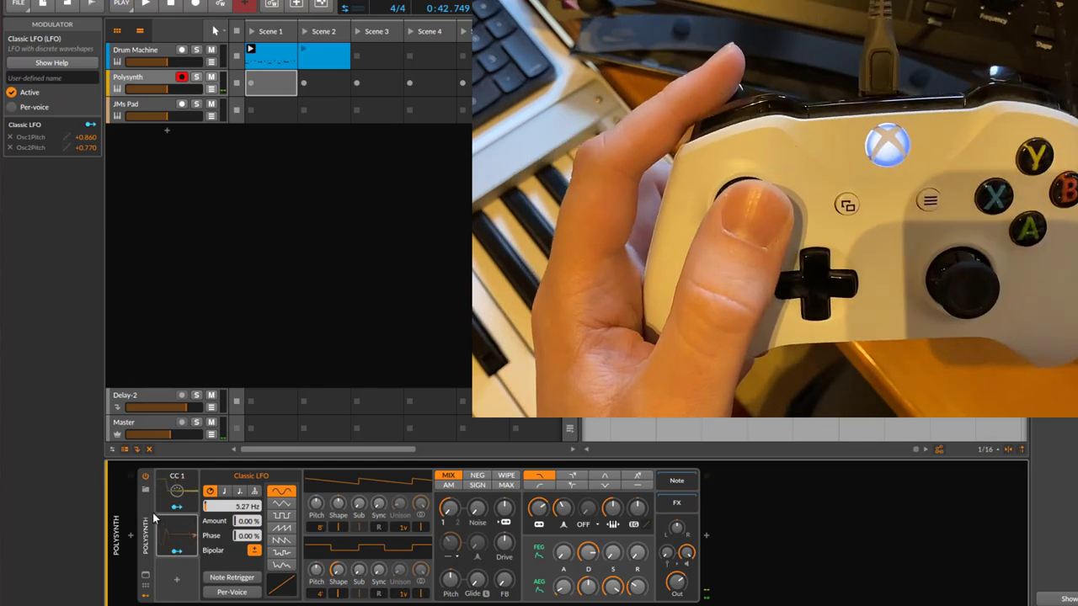
Add a second MIDI modulator to Polysynth and show its settings
left_click(176, 580)
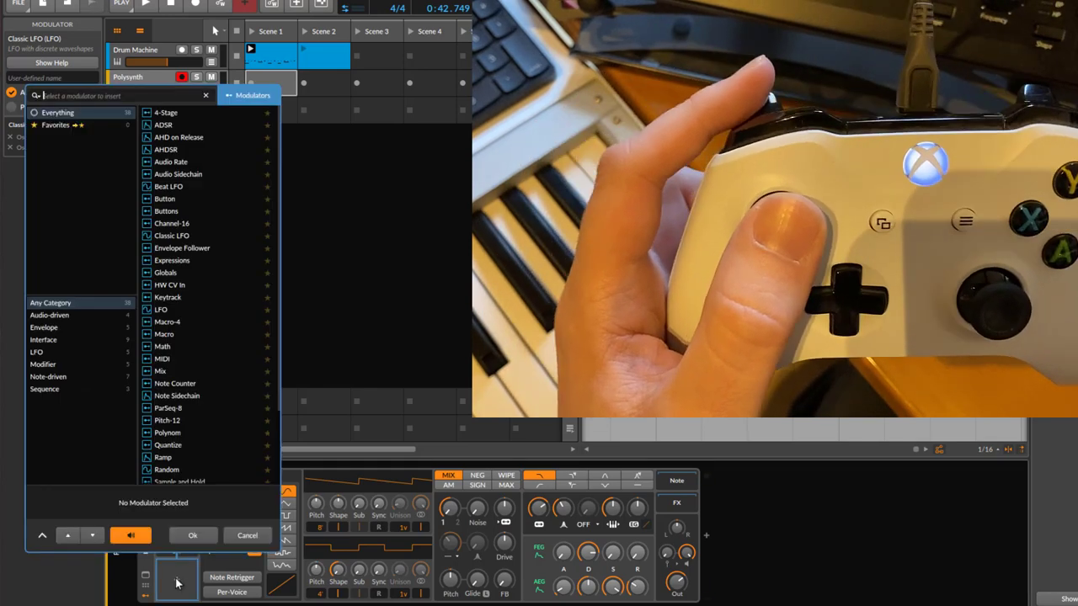
type("midi")
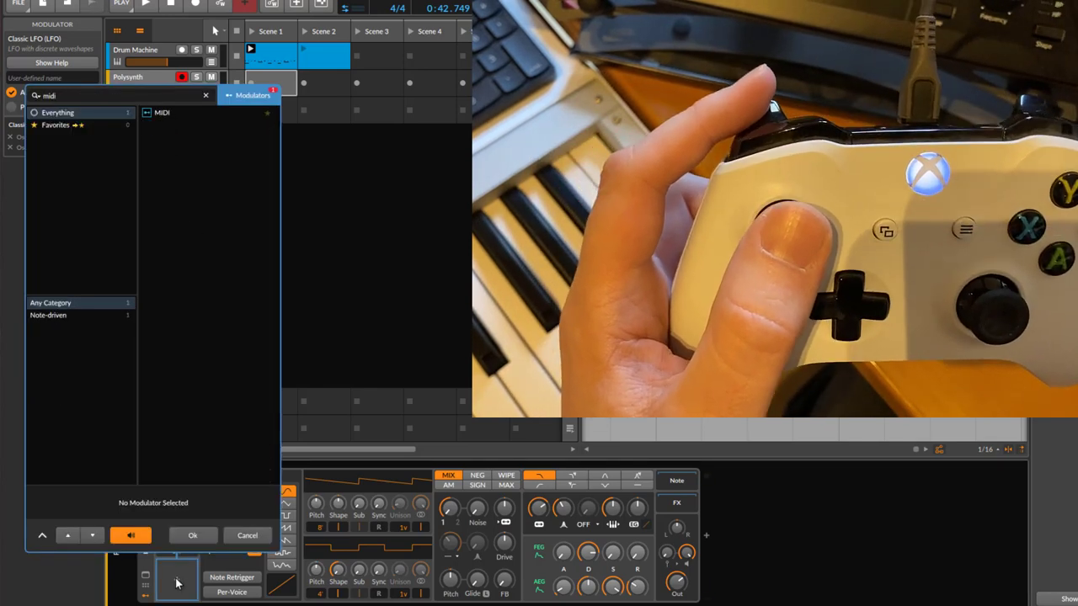
key("Return")
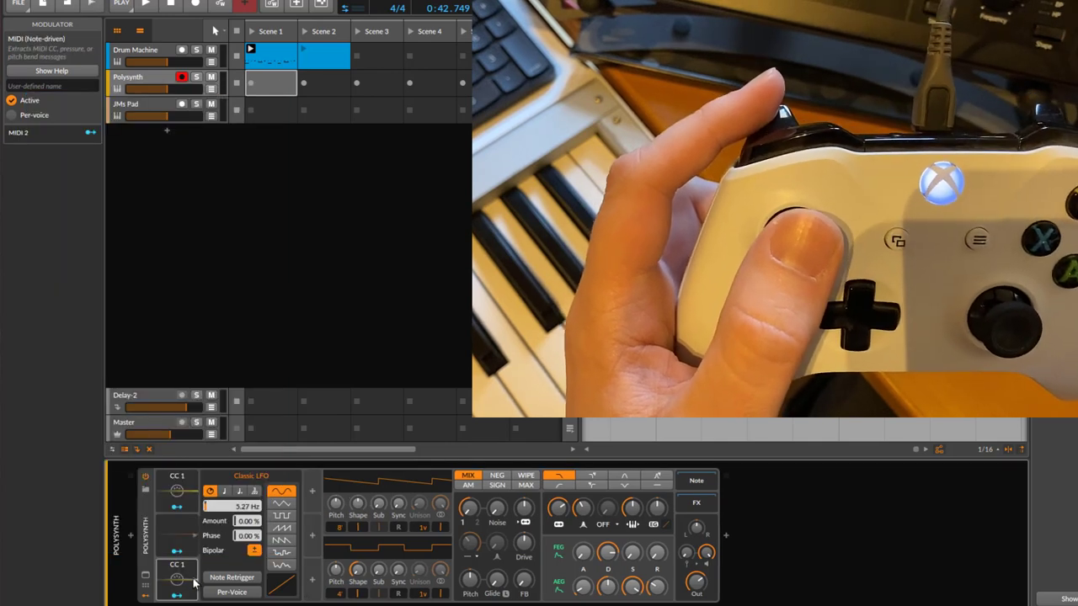
left_click(196, 583)
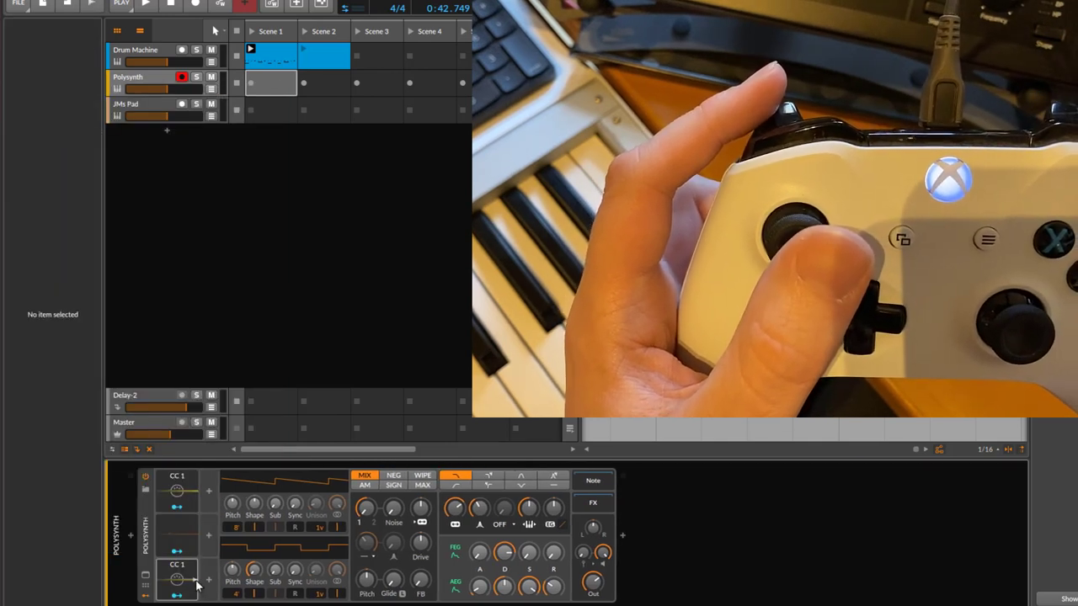
left_click(196, 583)
Learn CC74 from the gamepad stick and route it to the filter cutoff frequency
left_click(263, 549)
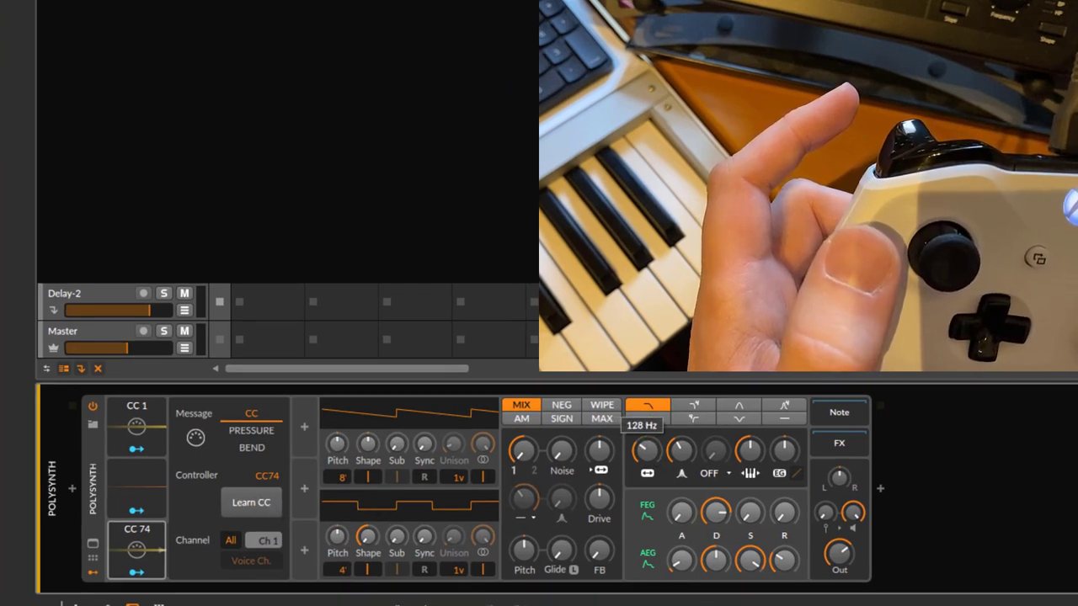
left_click(135, 573)
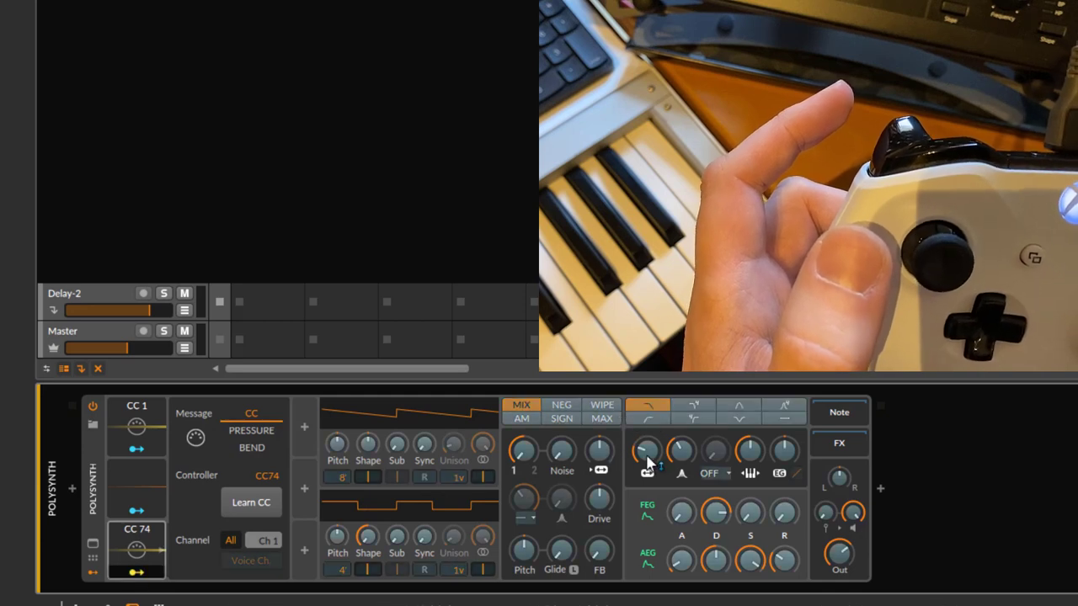
left_click_drag(652, 457, 653, 442)
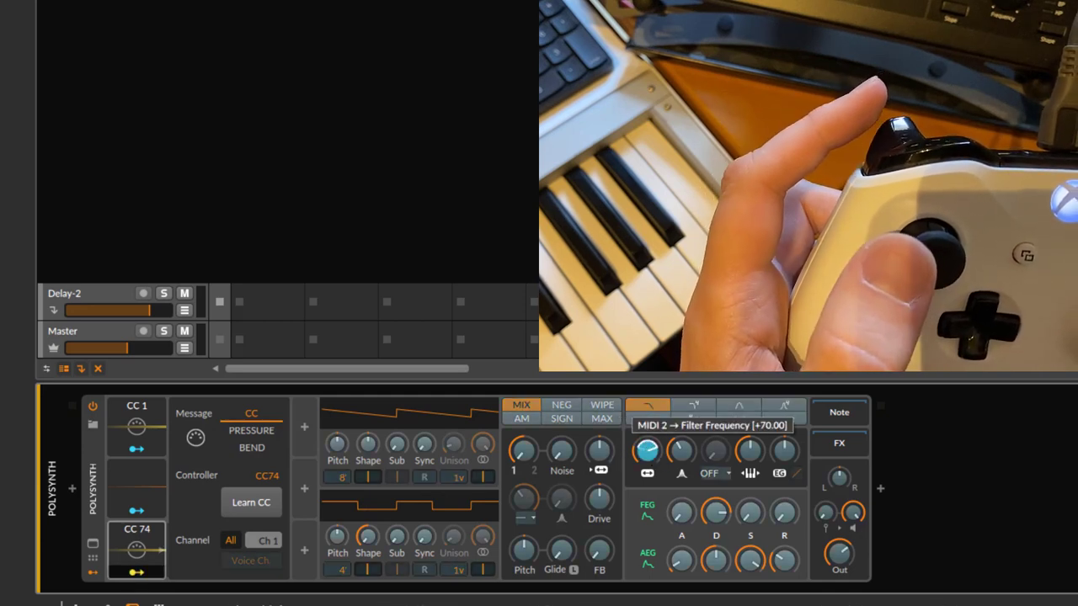
left_click(305, 428)
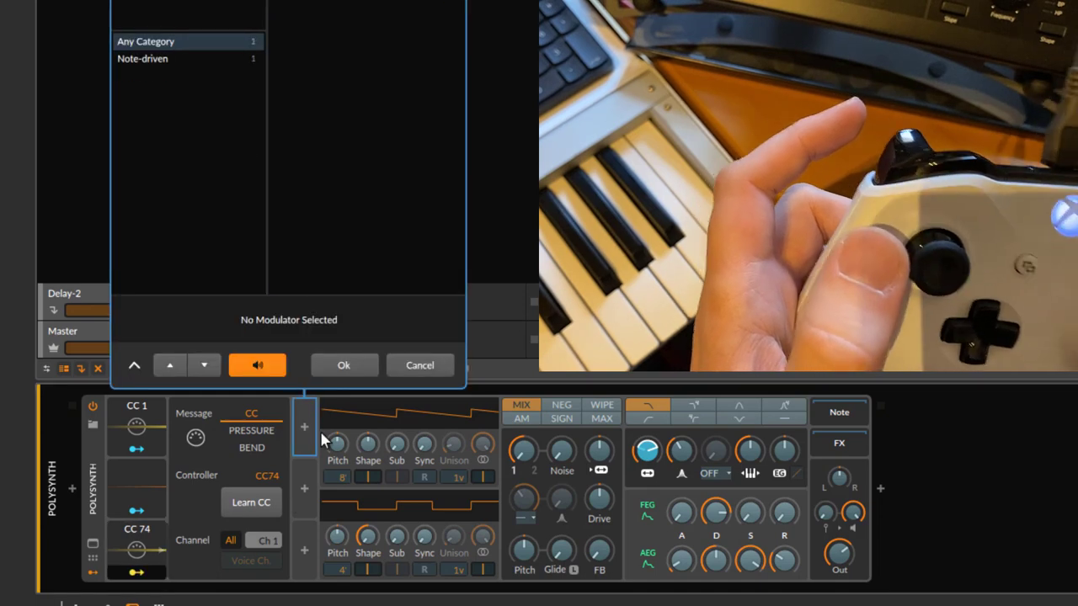
Add a third MIDI modulator set to CC71 to drive the filter resonance
key("Return")
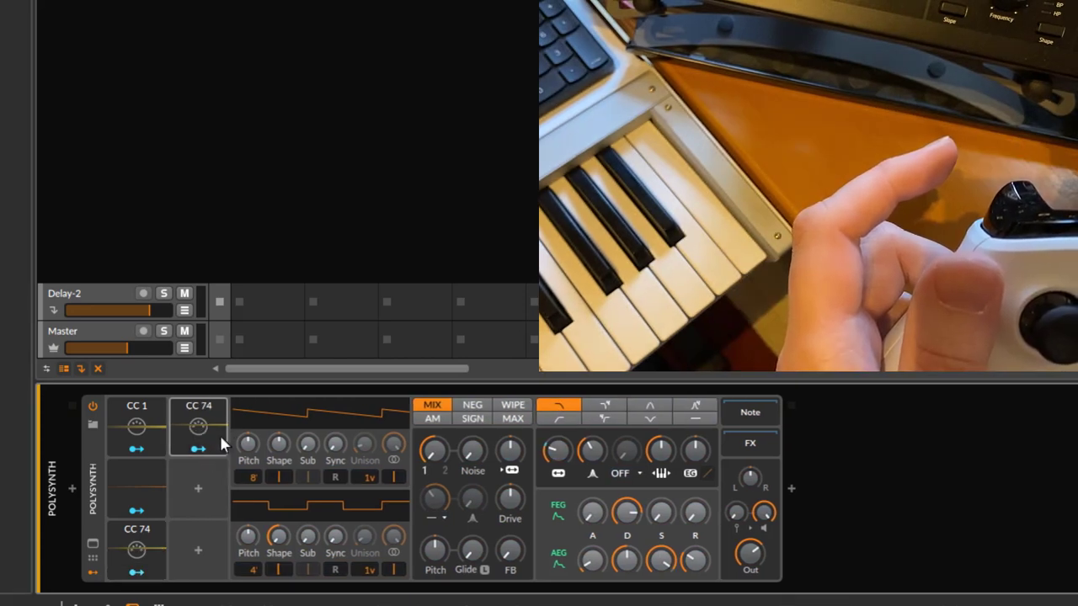
left_click_drag(336, 481, 335, 492)
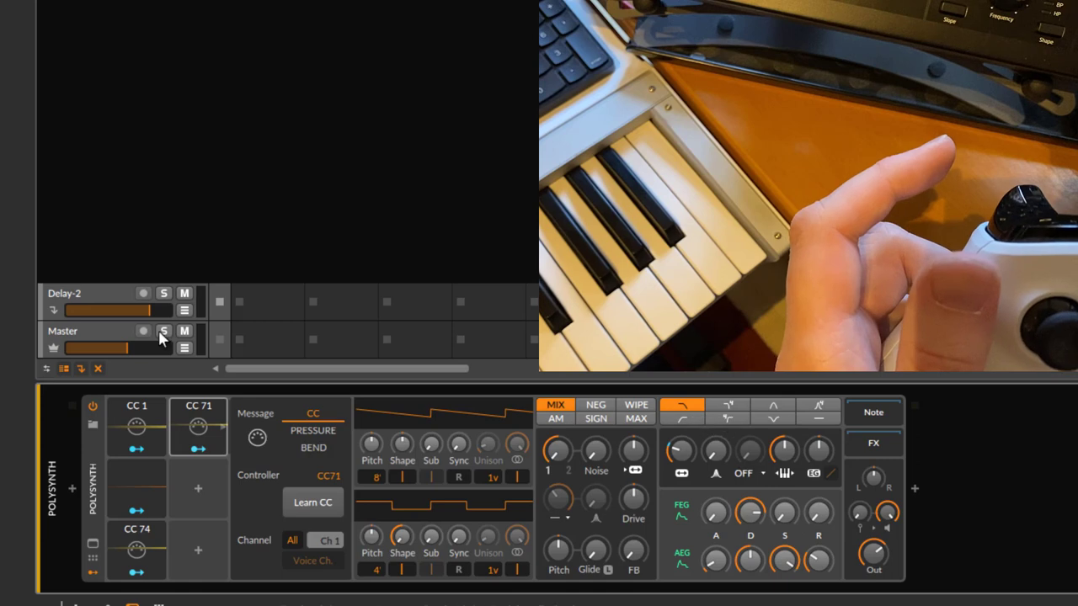
mouse_move(714, 453)
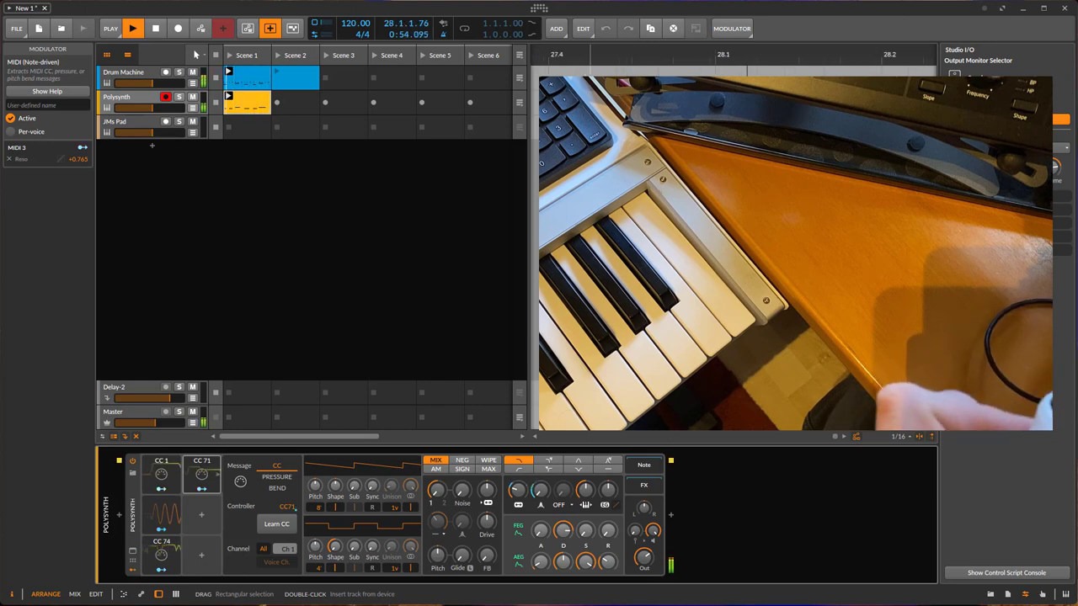
Restart playback to test the gamepad-controlled Polysynth, then stop the transport
key("space")
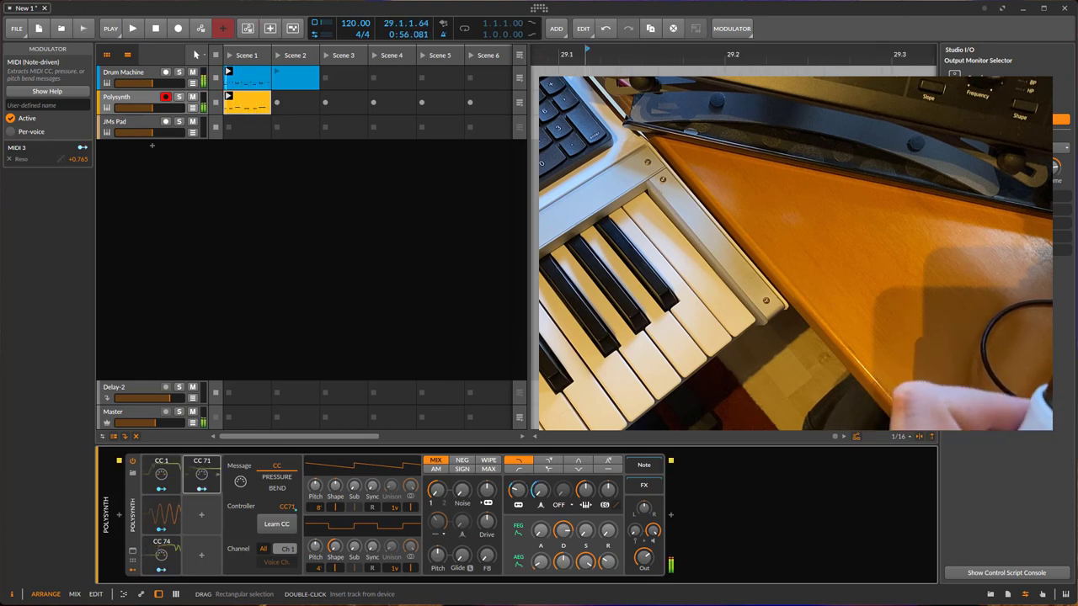
key("space")
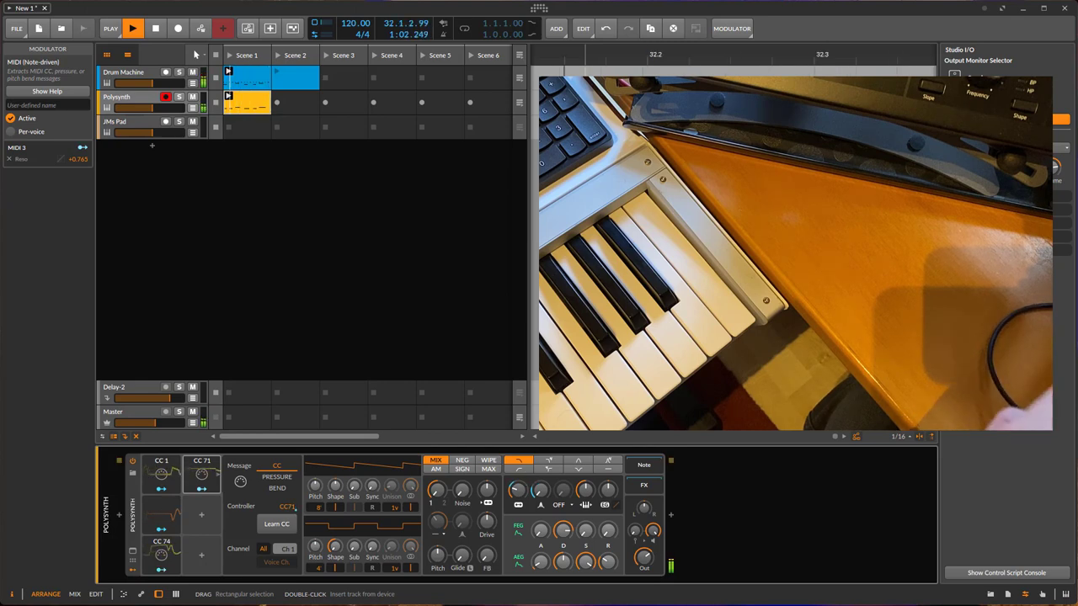
key("space")
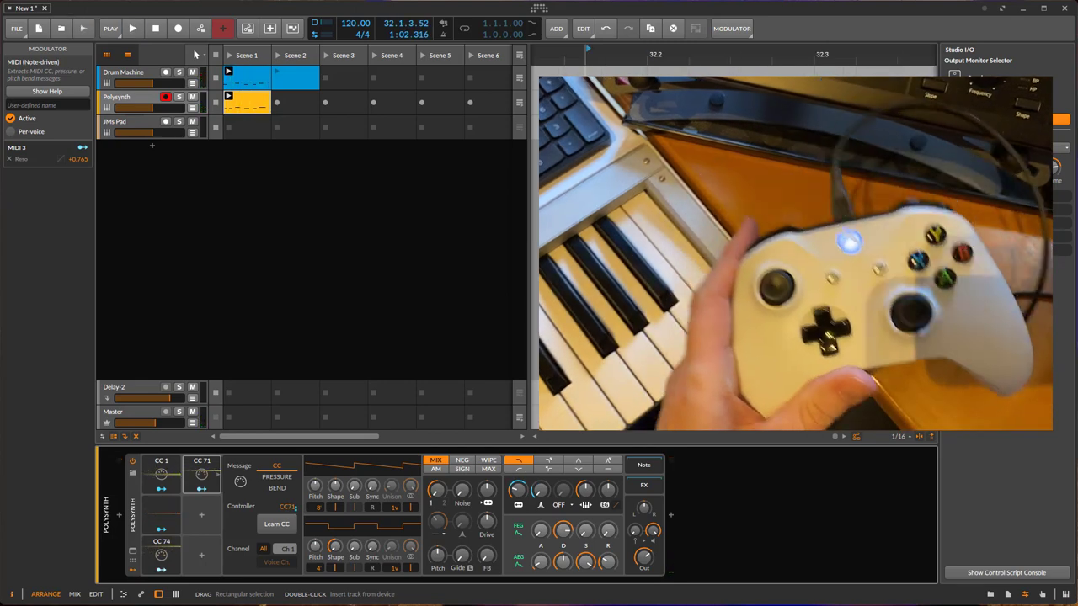
Play gamepad chords on the JMs Pad track, stop, then select the Drum Machine track
left_click(135, 129)
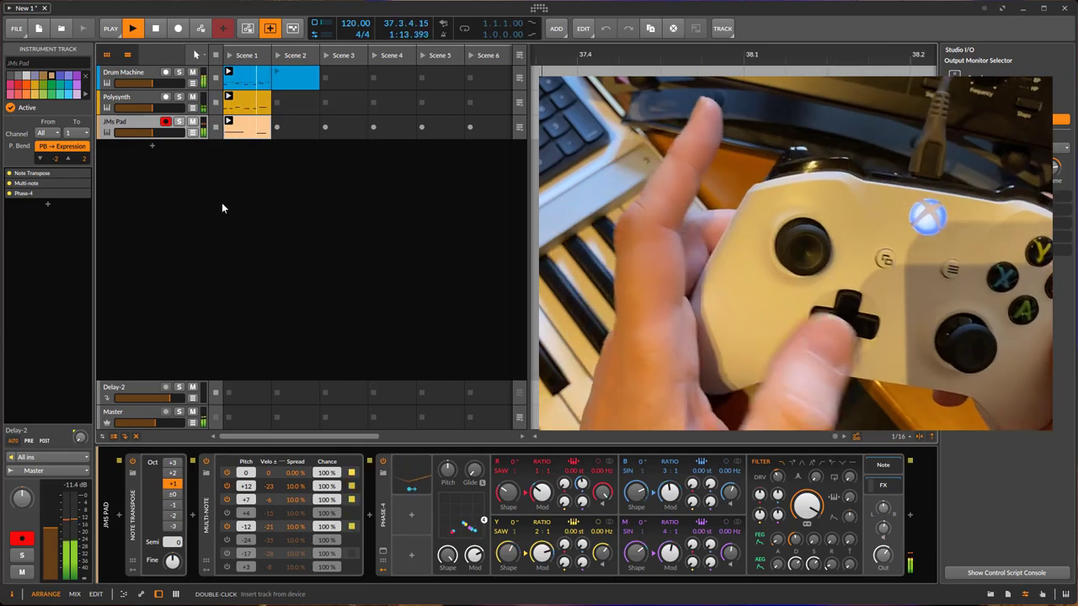
key("space")
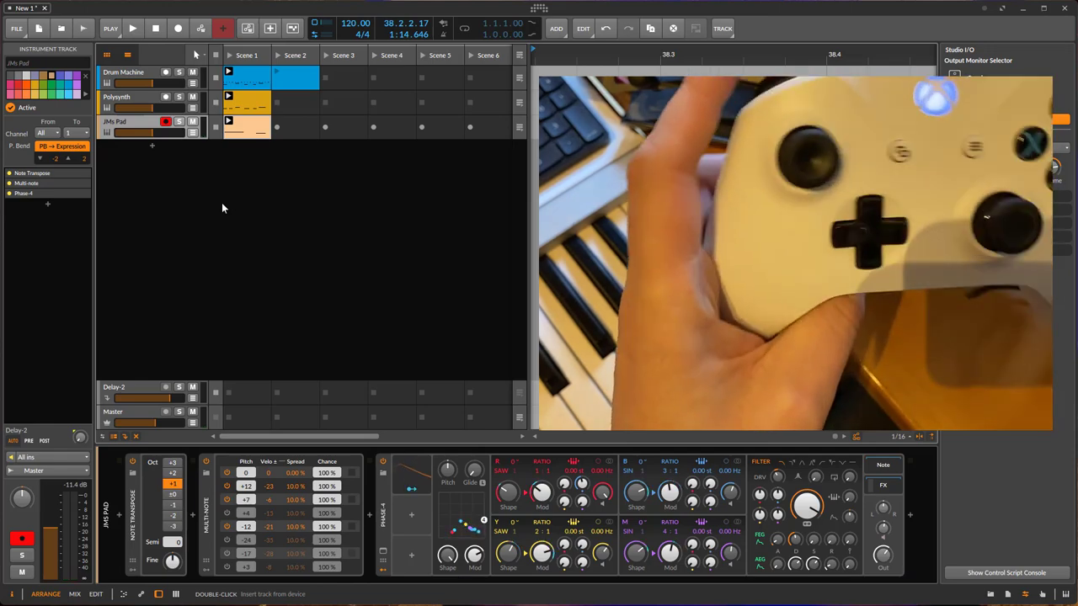
left_click(135, 75)
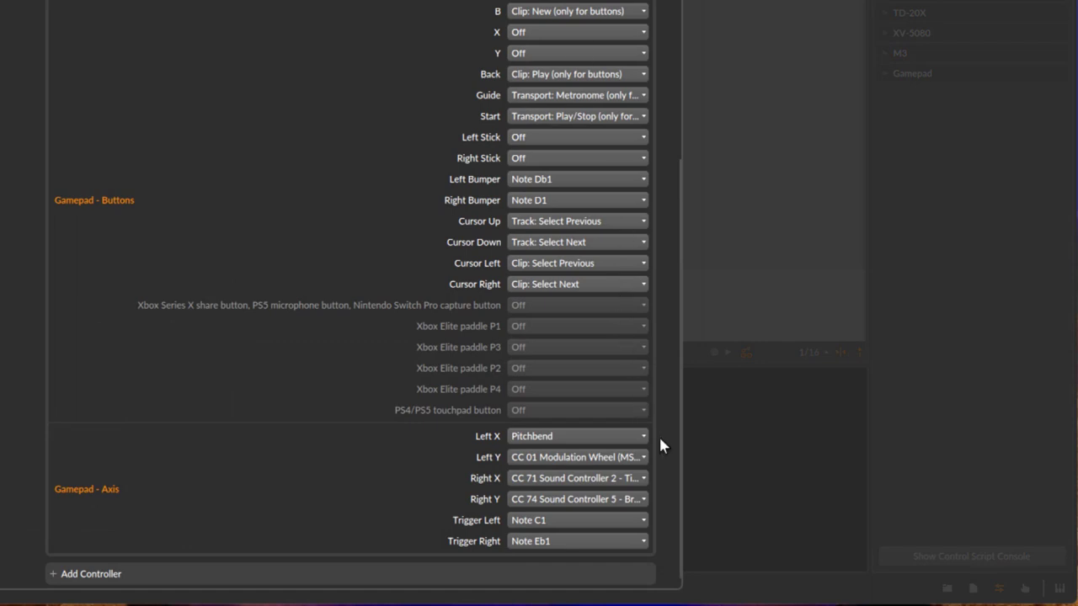
Assign the Left X axis to 'Note Repeat: Period (only for axis)' instead of Pitchbend
left_click(594, 444)
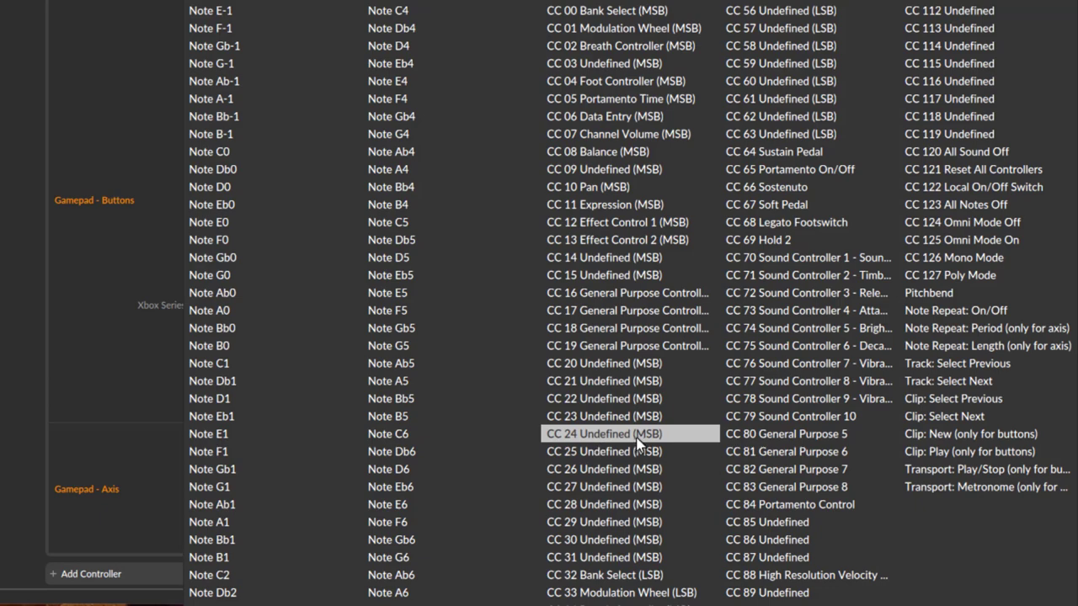
left_click(977, 335)
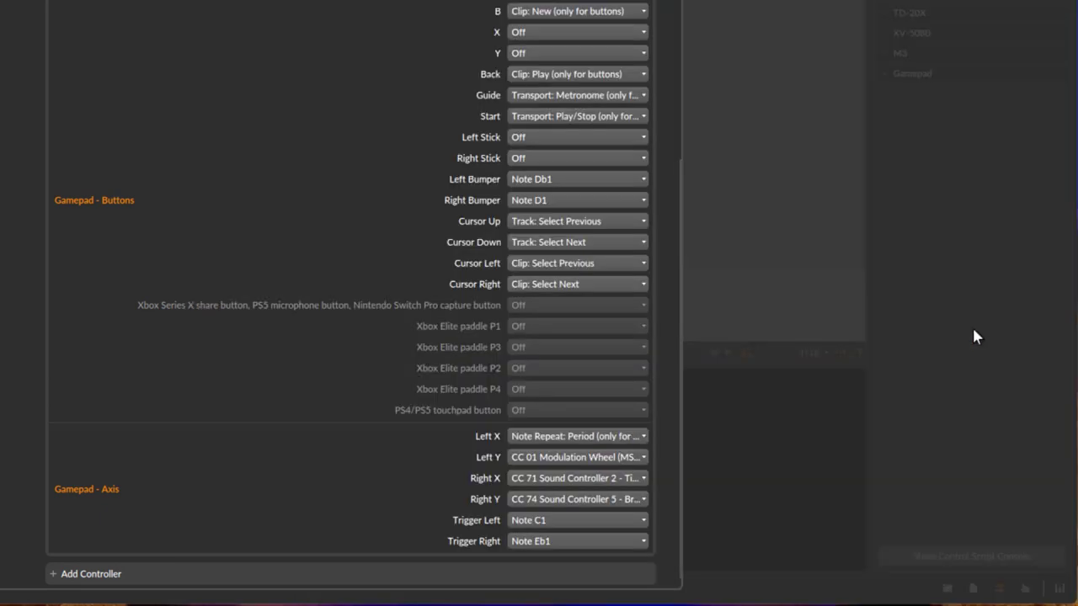